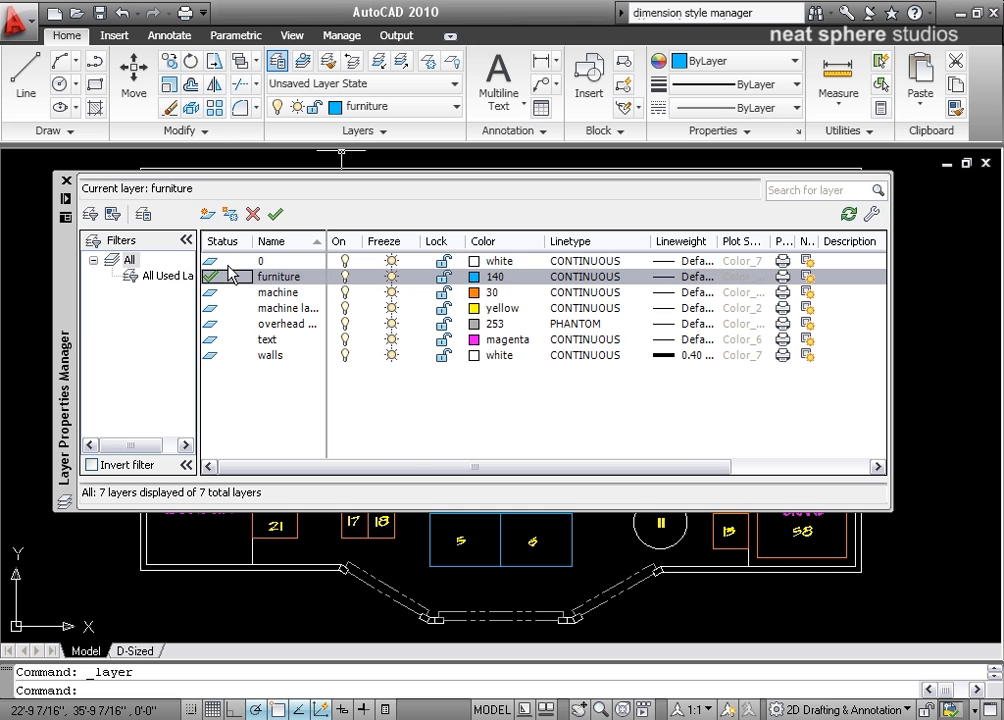
Make layer 0 the current layer and close the layer manager.
left_click(276, 216)
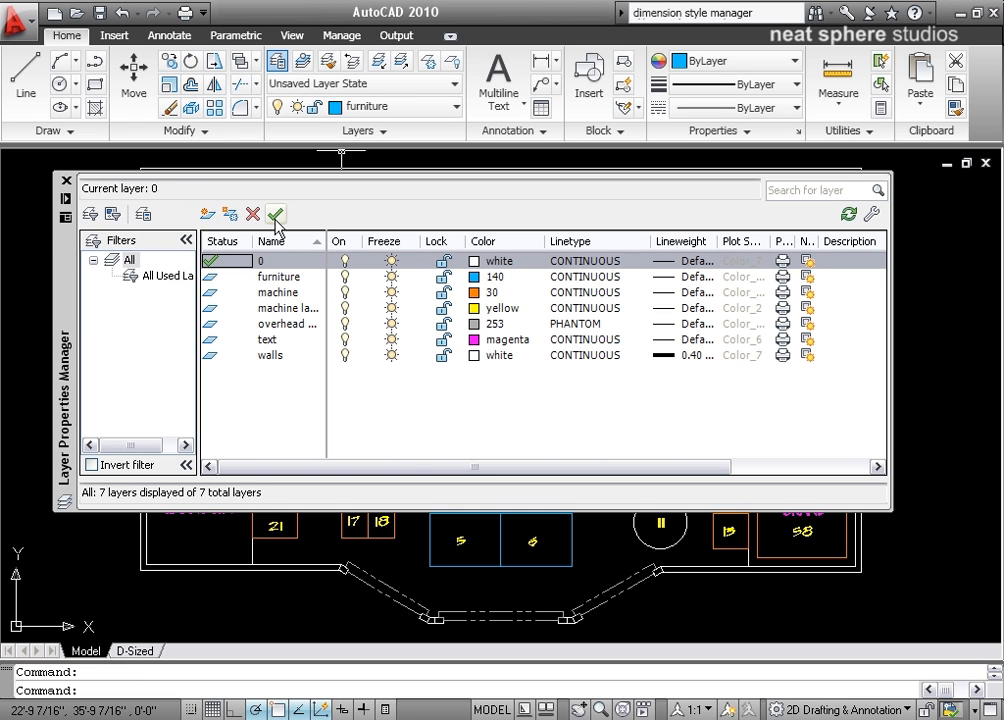
left_click(66, 181)
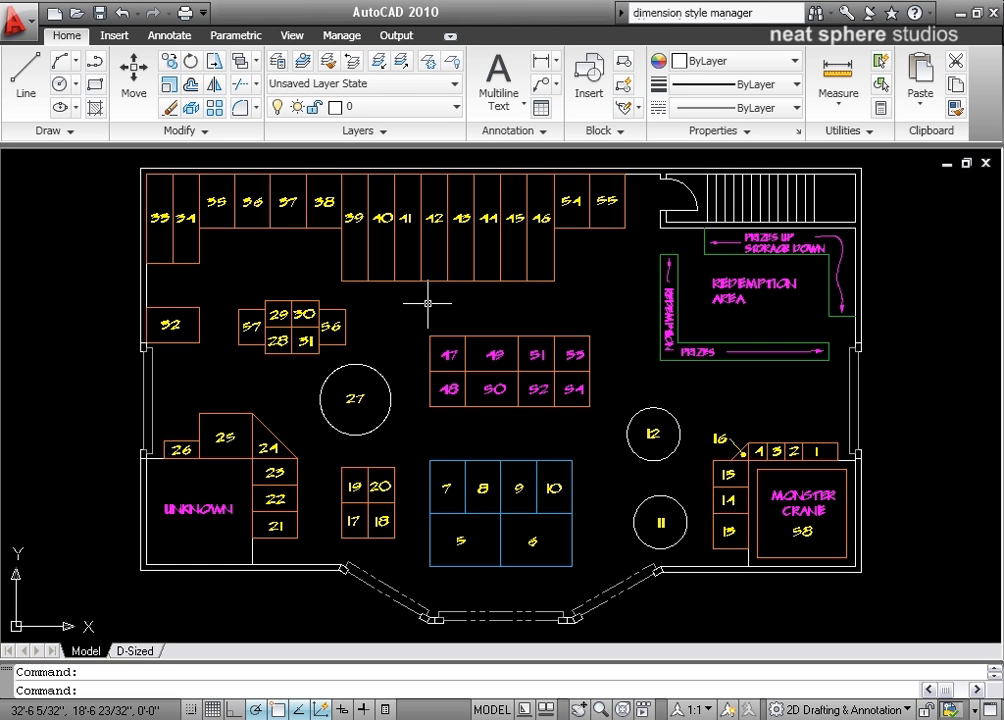
Move the three circles around labels 27, 12 and 11 to the furniture layer, and clear the selection.
left_click(372, 428)
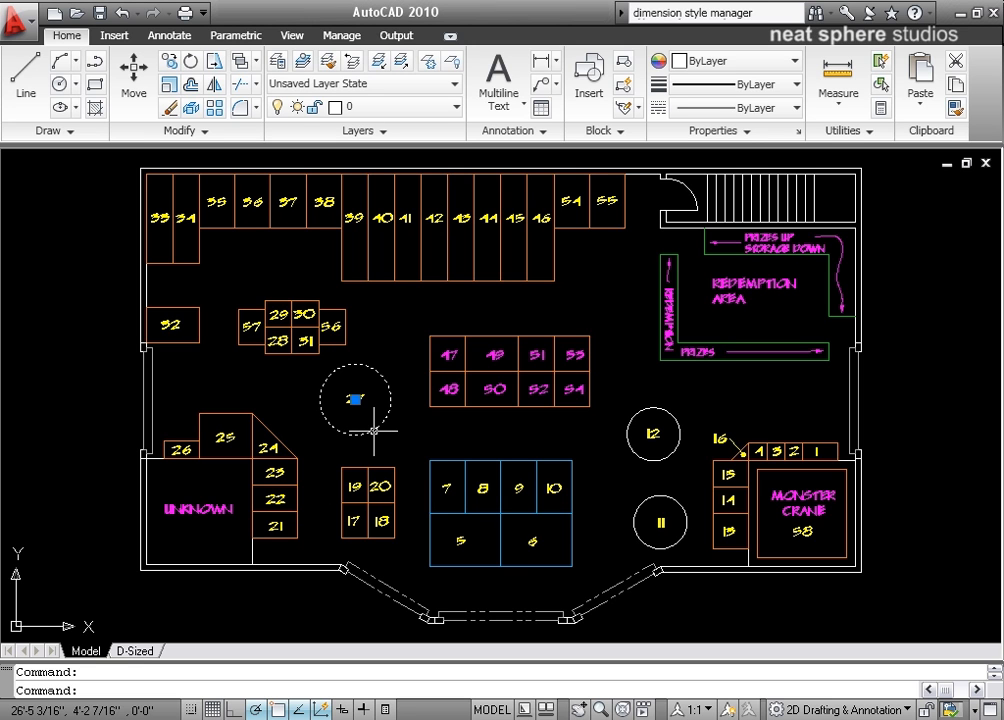
left_click(631, 430)
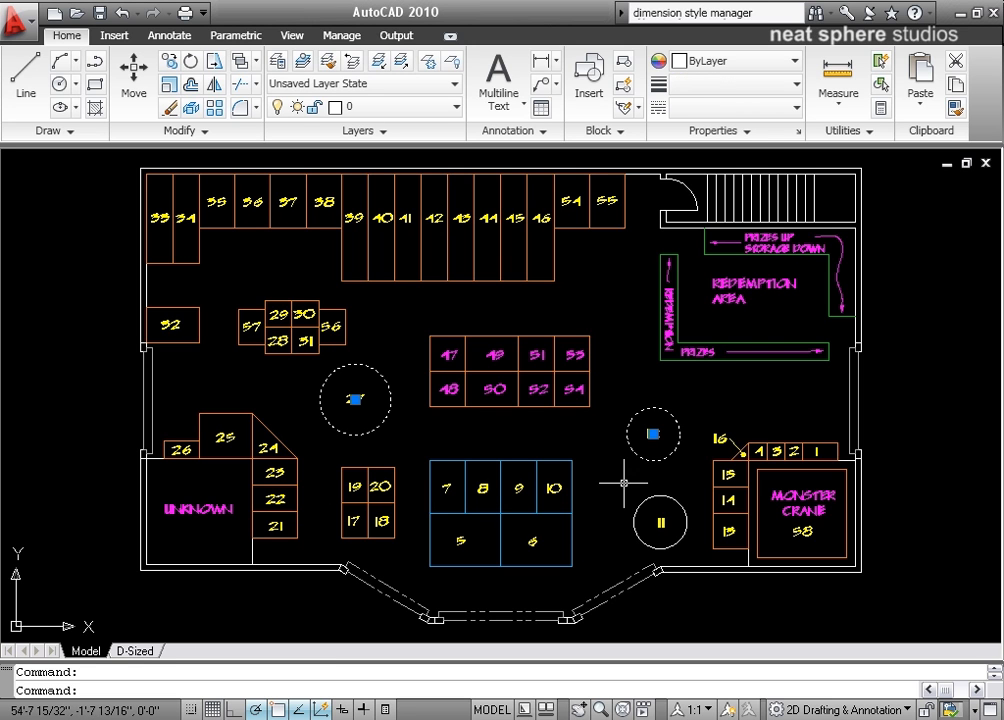
left_click(647, 497)
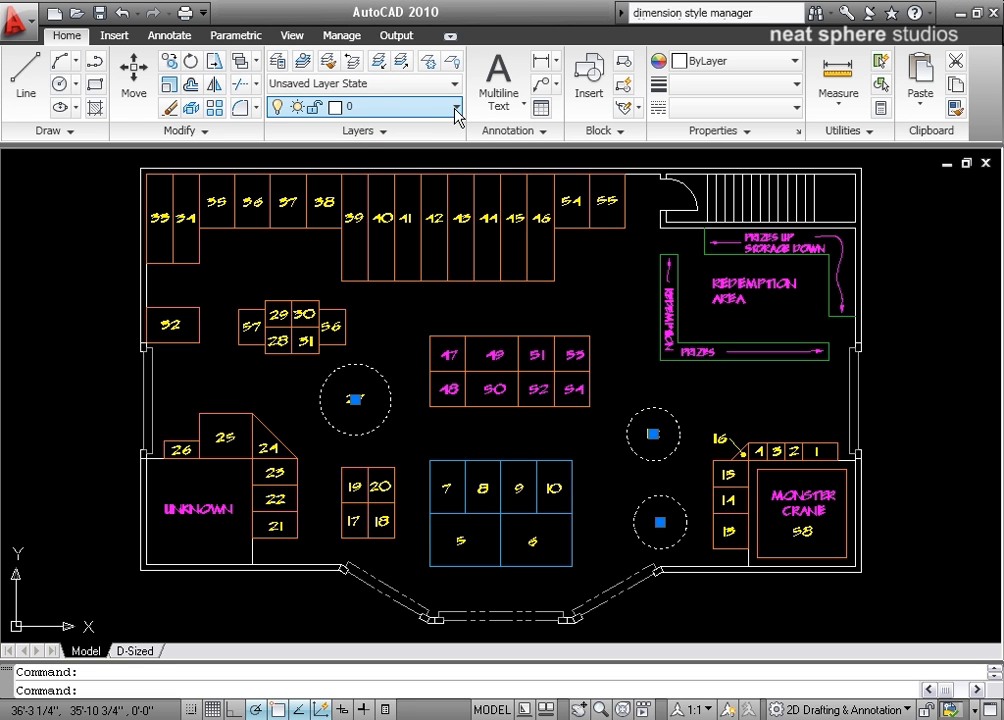
left_click(358, 163)
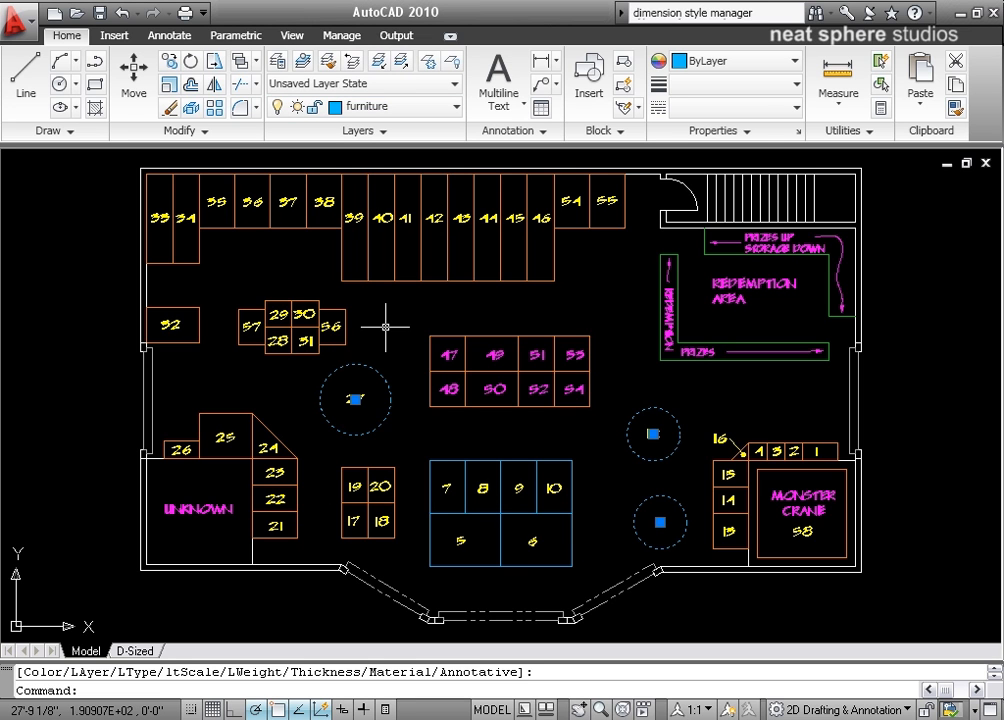
key("Escape")
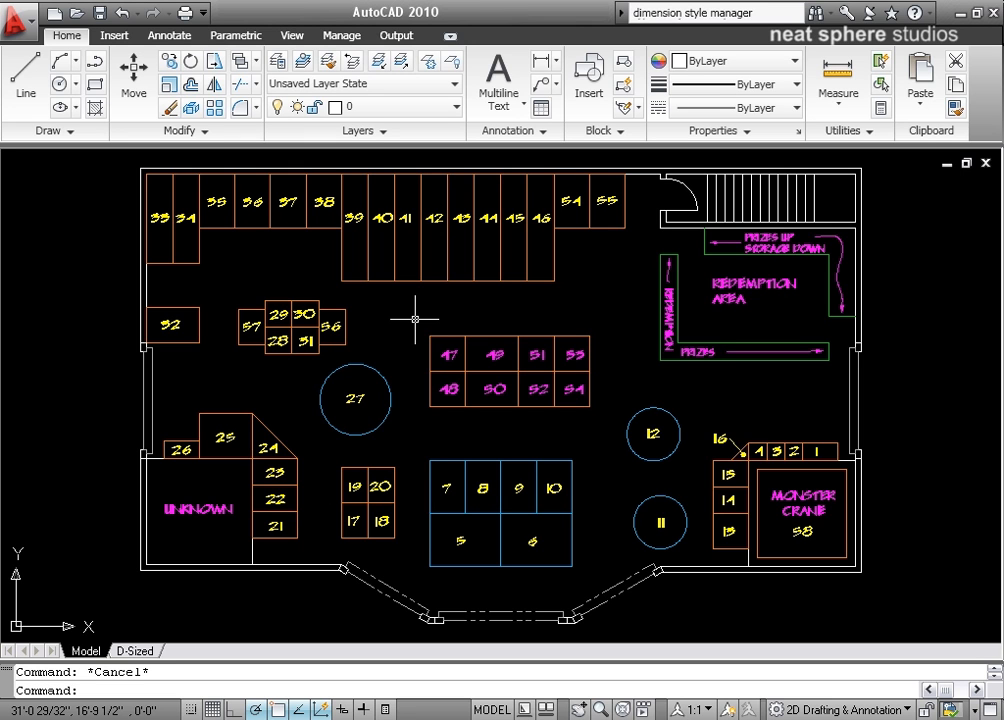
Turn on lineweight display, and show the quick properties of the wall line between the stairs and the redemption area.
left_click(364, 710)
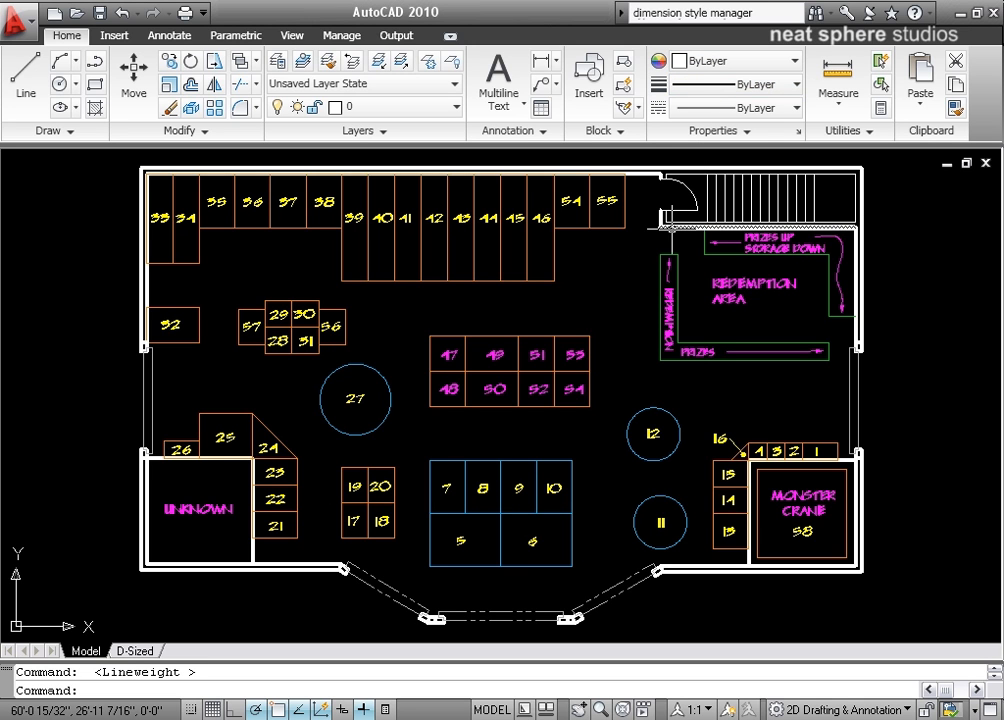
left_click(665, 226)
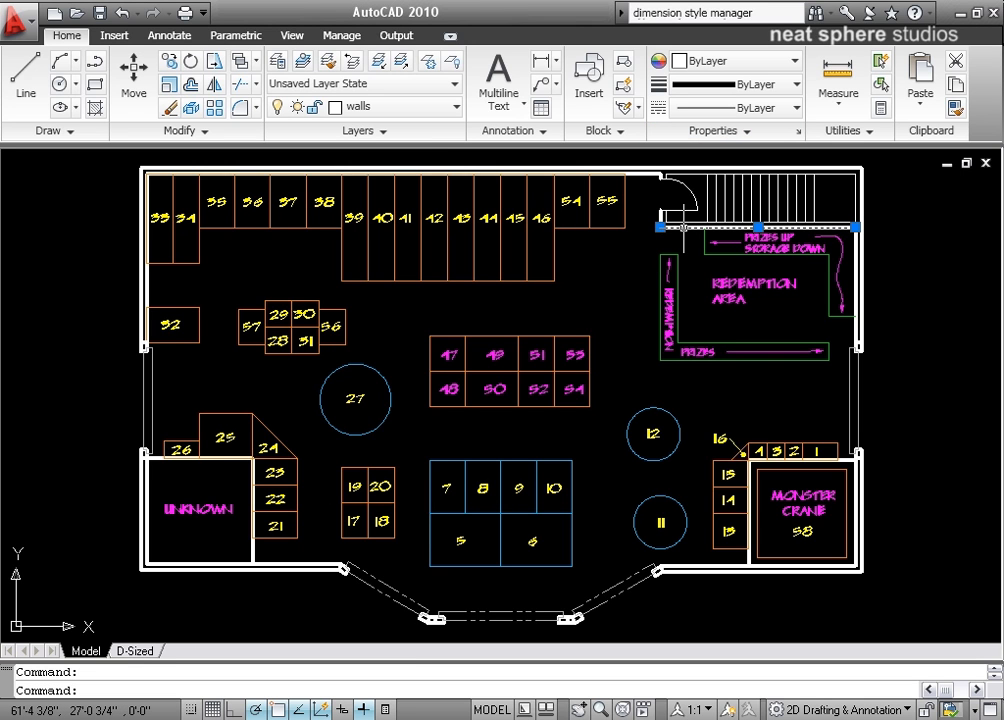
left_click(384, 709)
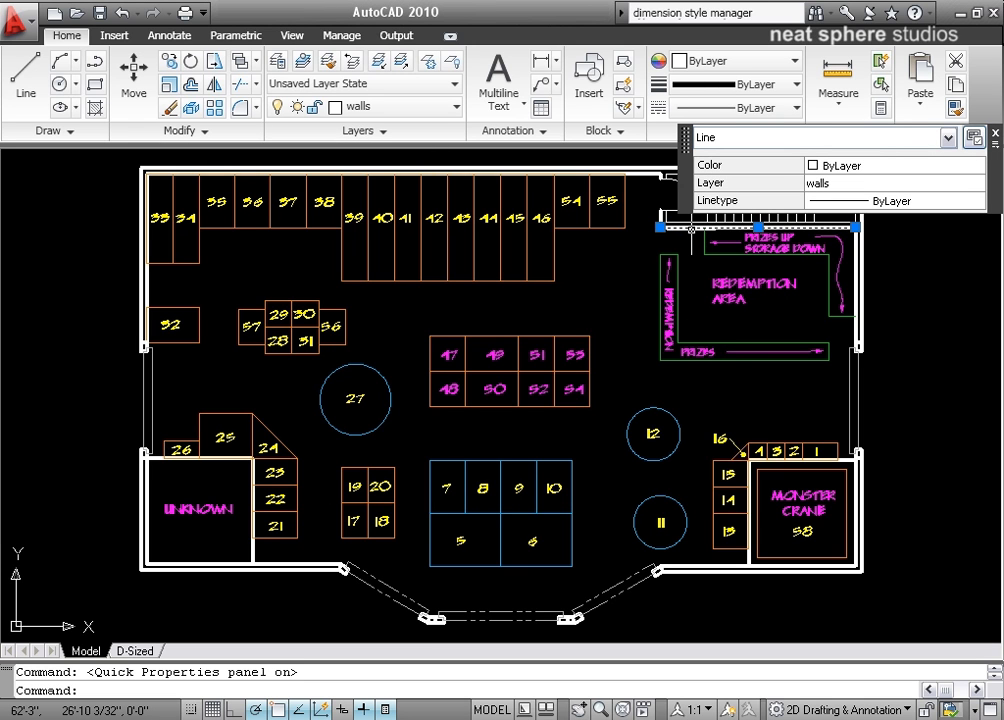
mouse_move(828, 207)
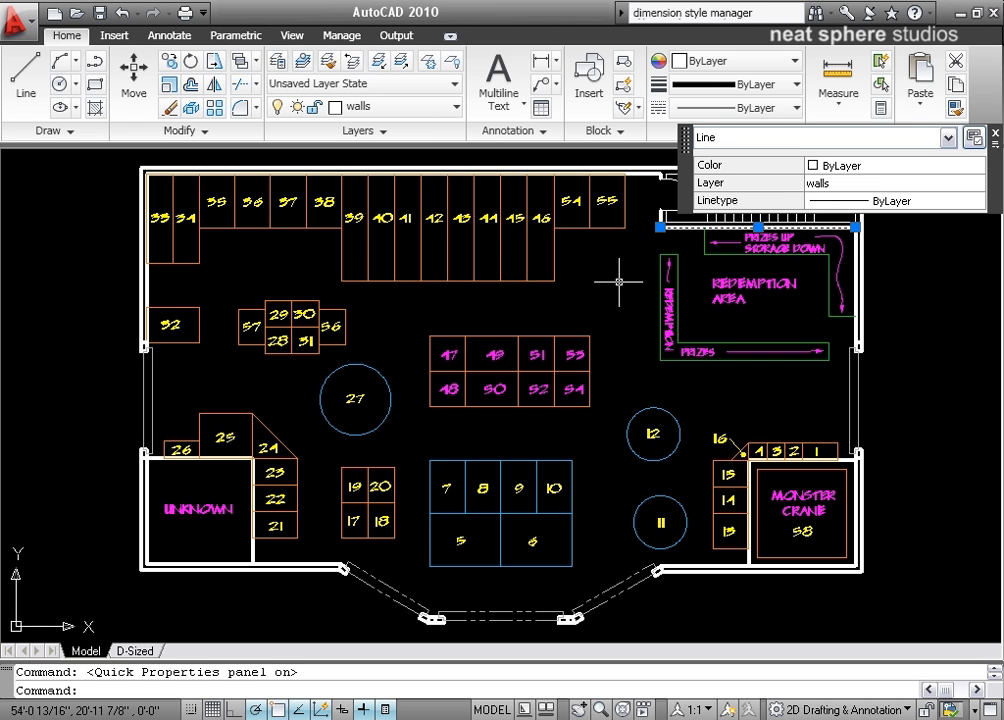
key("Escape")
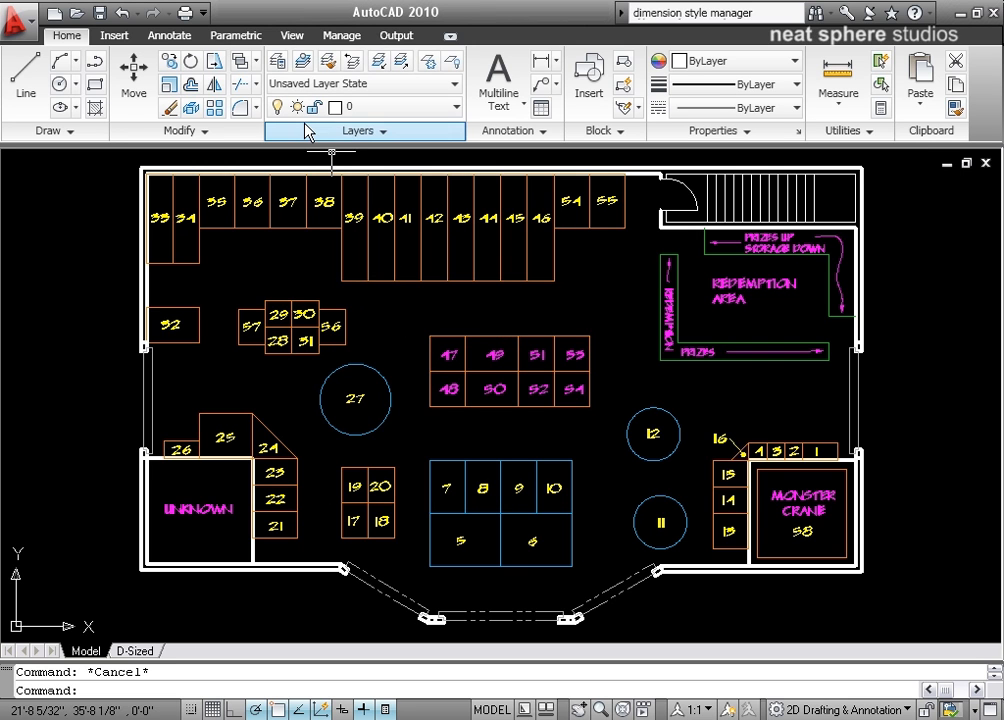
Set the furniture layer's lineweight to 0.30 mm and collapse the layer manager to its title bar.
left_click(278, 63)
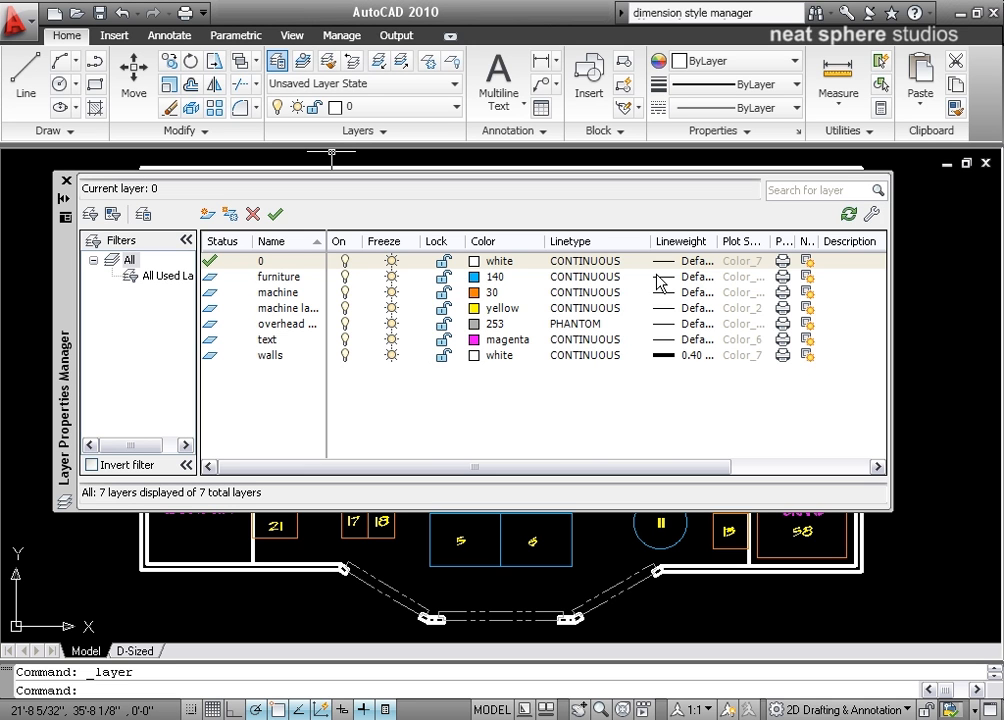
left_click(697, 284)
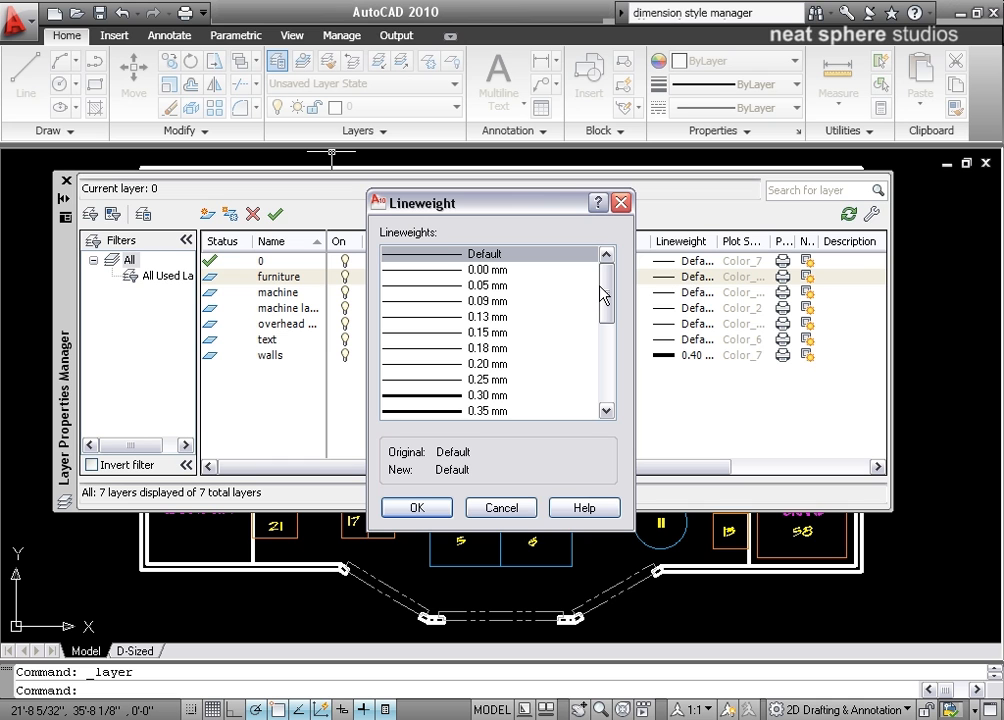
left_click(436, 385)
left_click(436, 395)
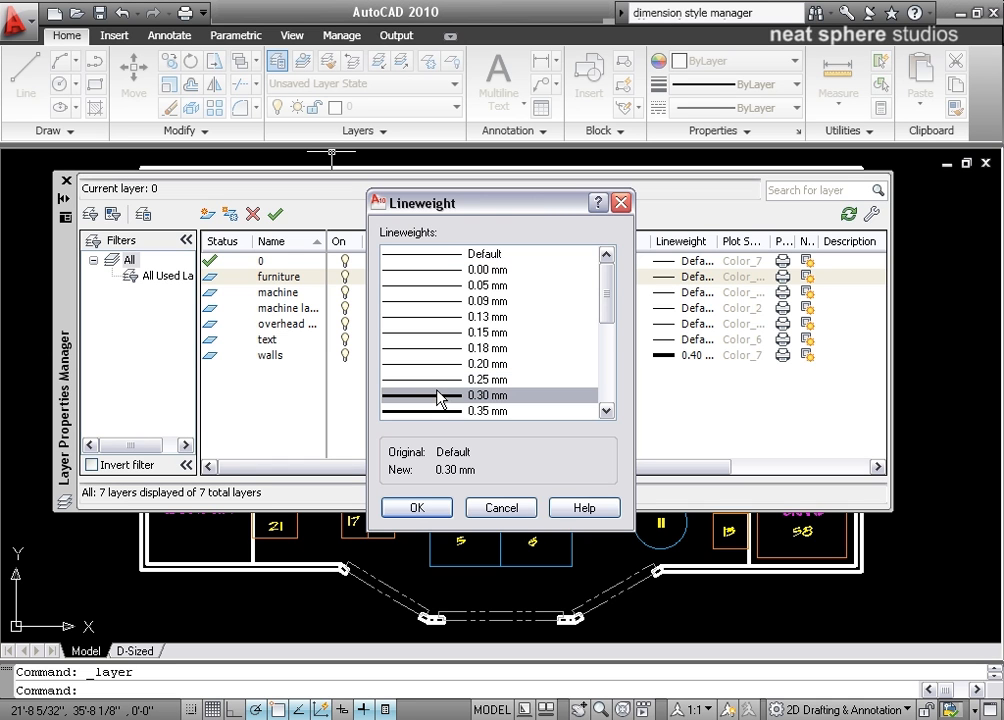
left_click(435, 508)
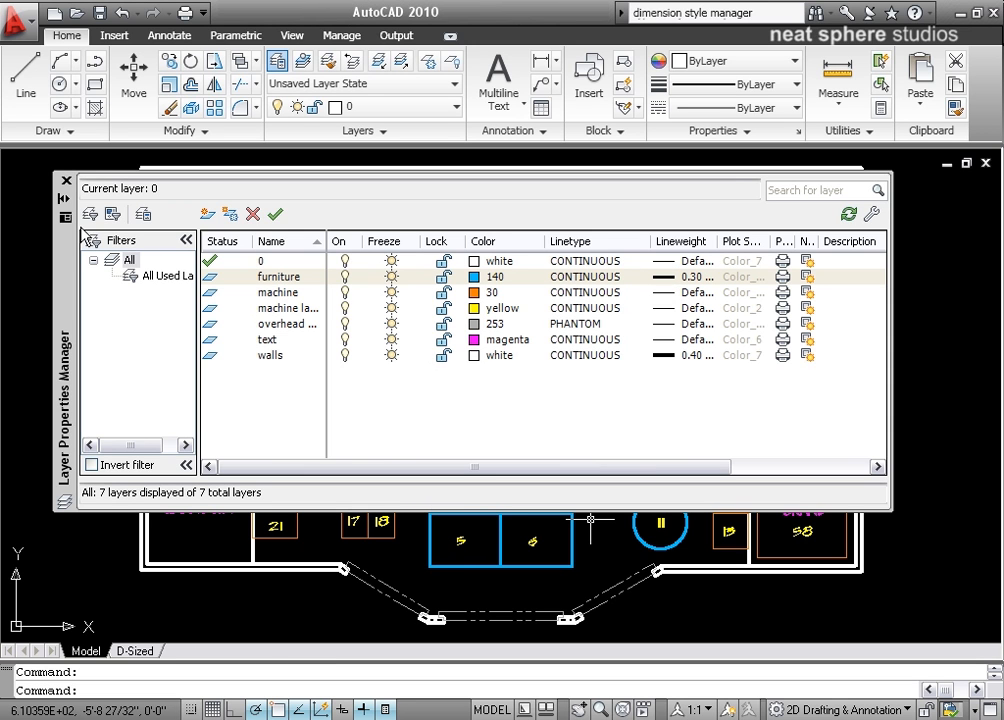
left_click(66, 198)
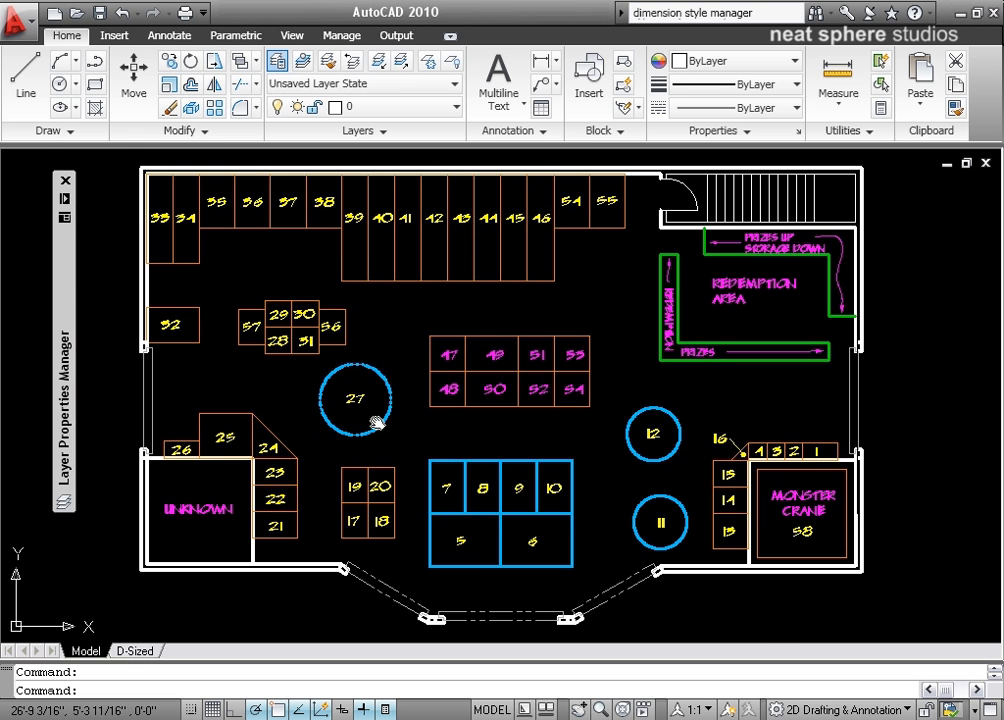
Examine the furniture outlines' line thickness at close and distant zoom around circle 27, and close the layer manager.
scroll(377, 420, "up", 2)
scroll(377, 420, "up", 5)
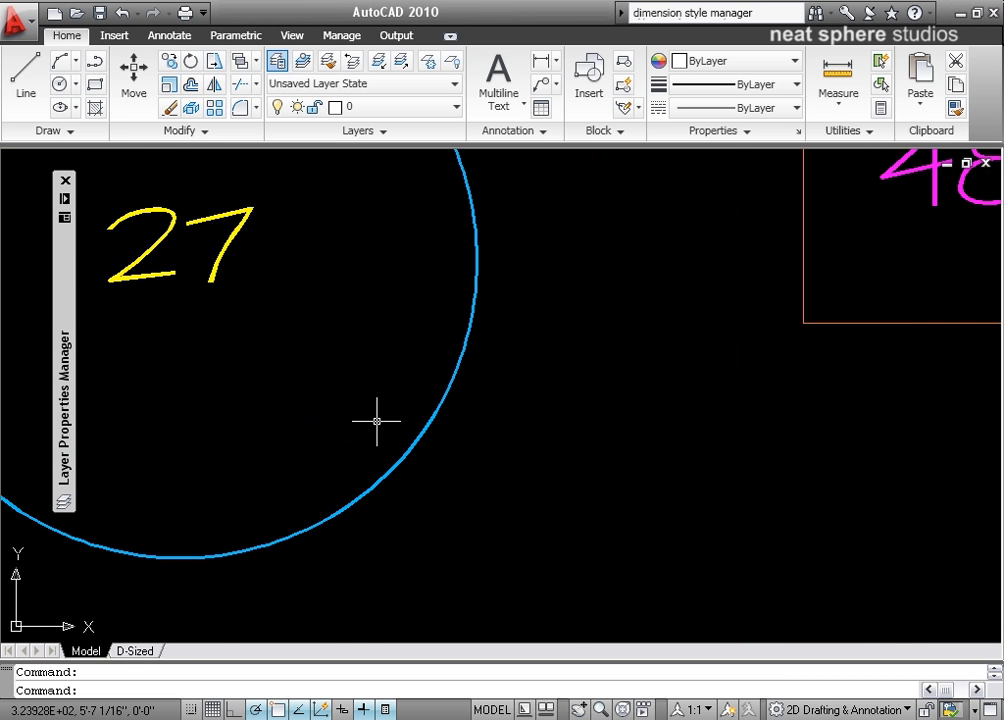
scroll(377, 420, "down", 8)
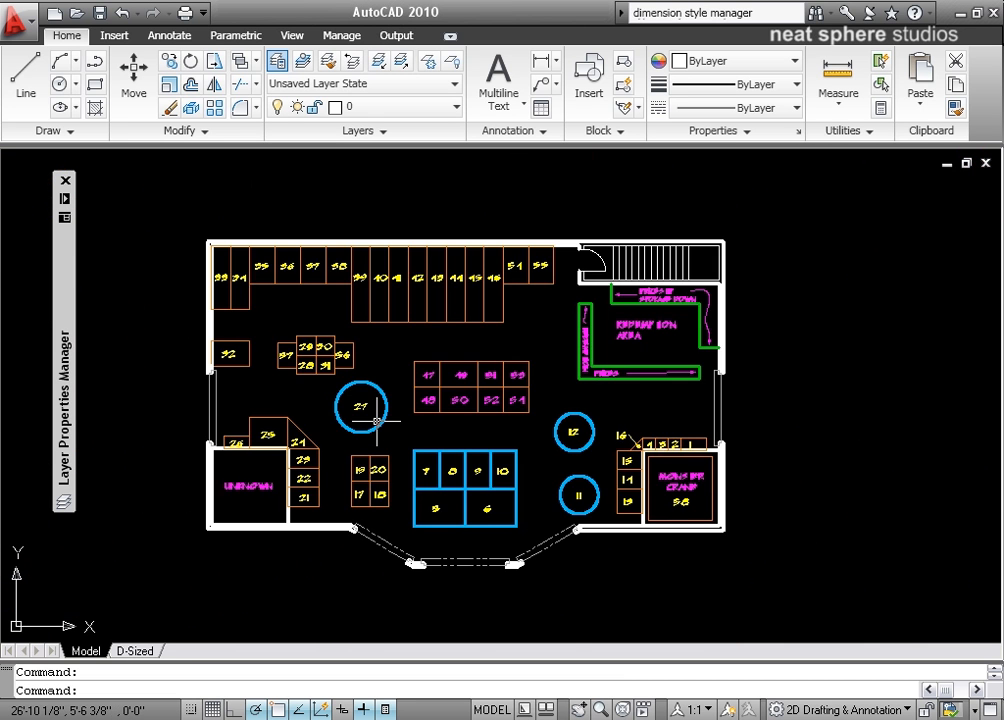
scroll(377, 420, "up", 5)
scroll(379, 414, "down", 3)
middle_click_drag(419, 446, 415, 396)
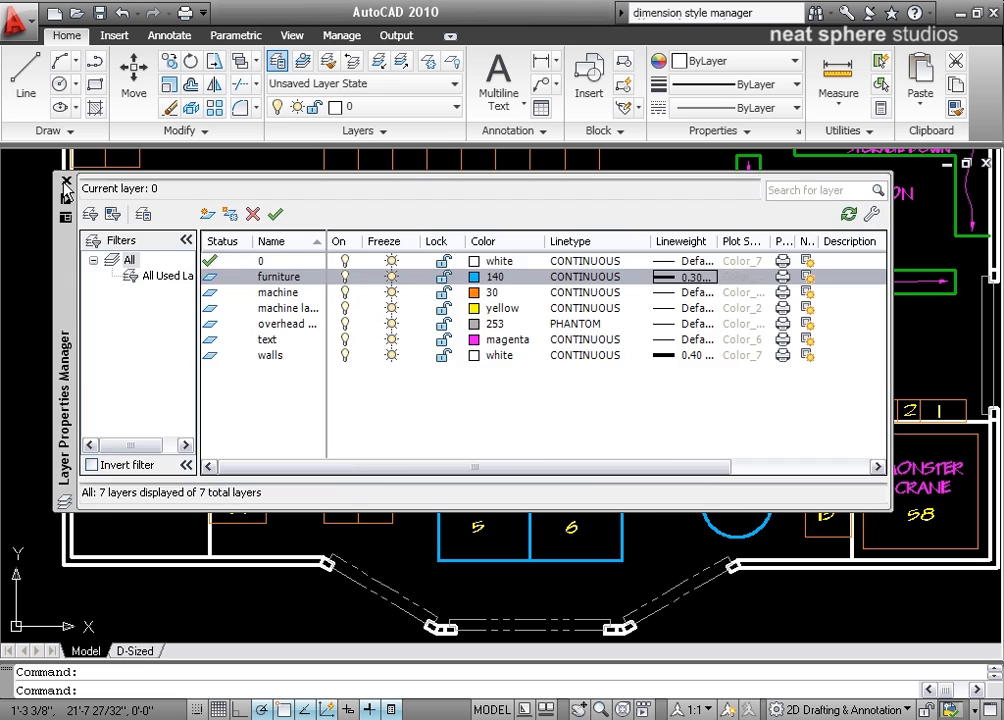
left_click(65, 180)
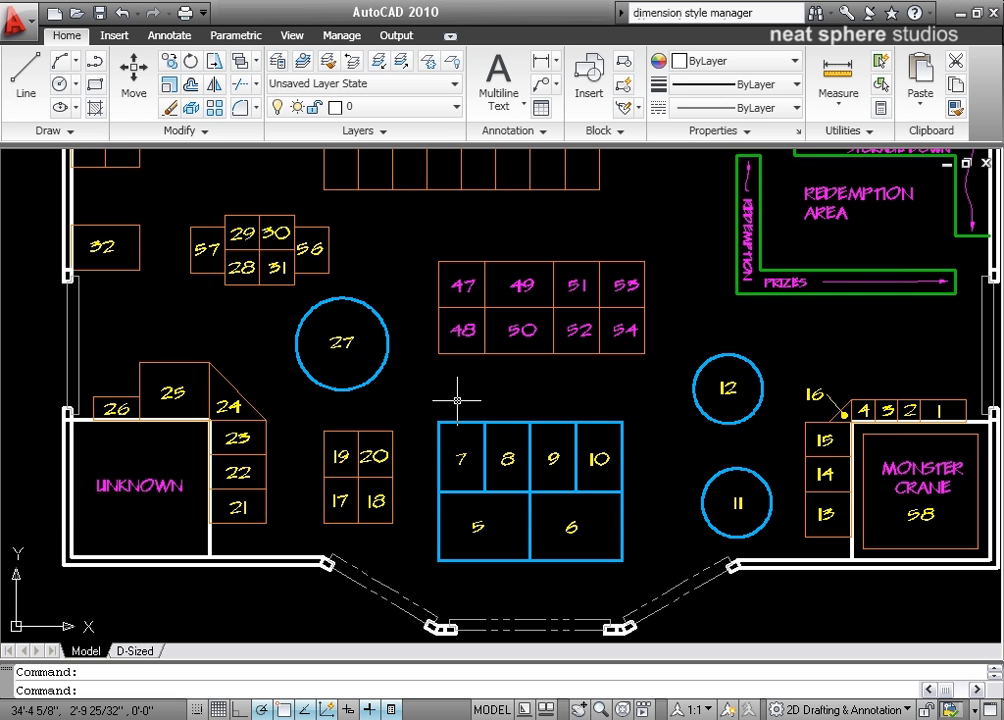
Move the blocks labelled 5 to 10 to the machine layer, with the Quick Properties display turned off.
left_click(642, 387)
left_click(415, 435)
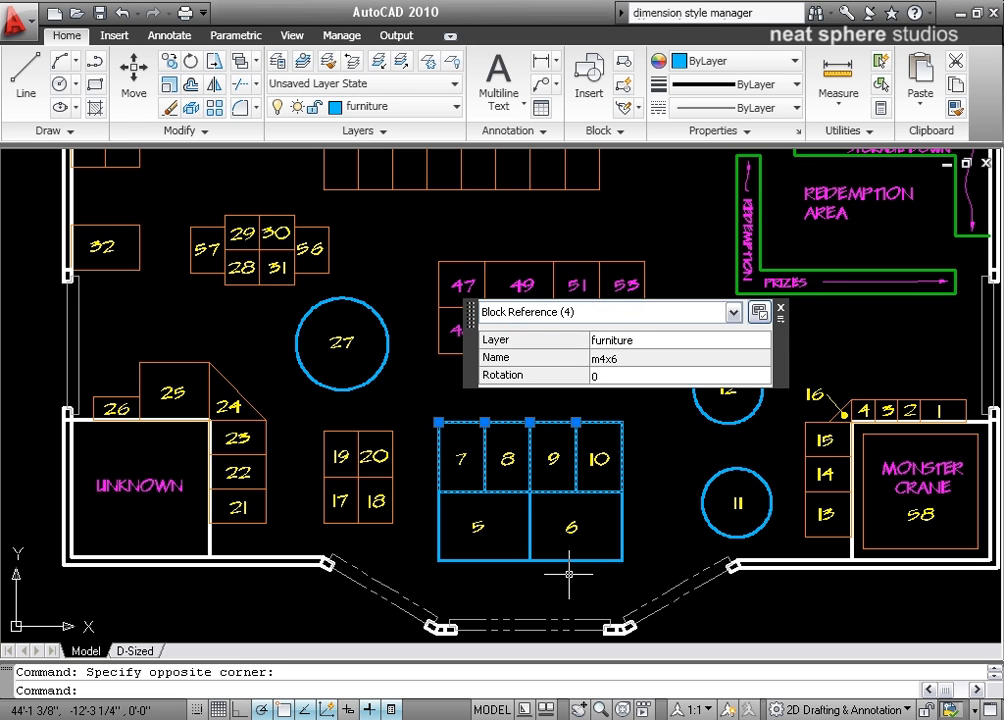
key("ctrl+shift+p")
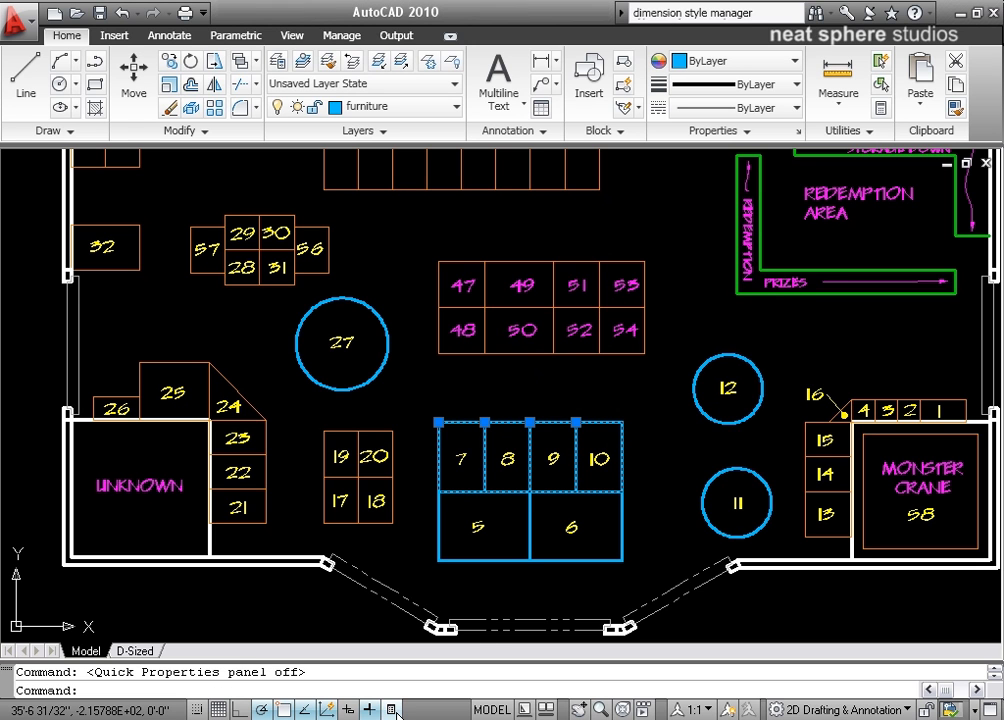
left_click(571, 560)
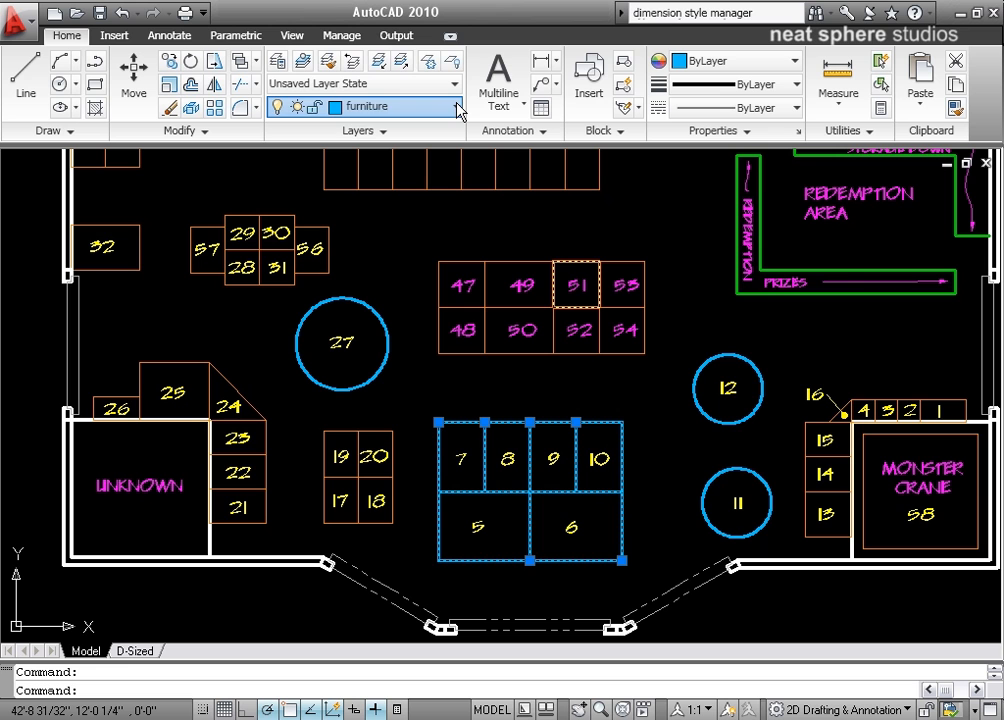
left_click(358, 187)
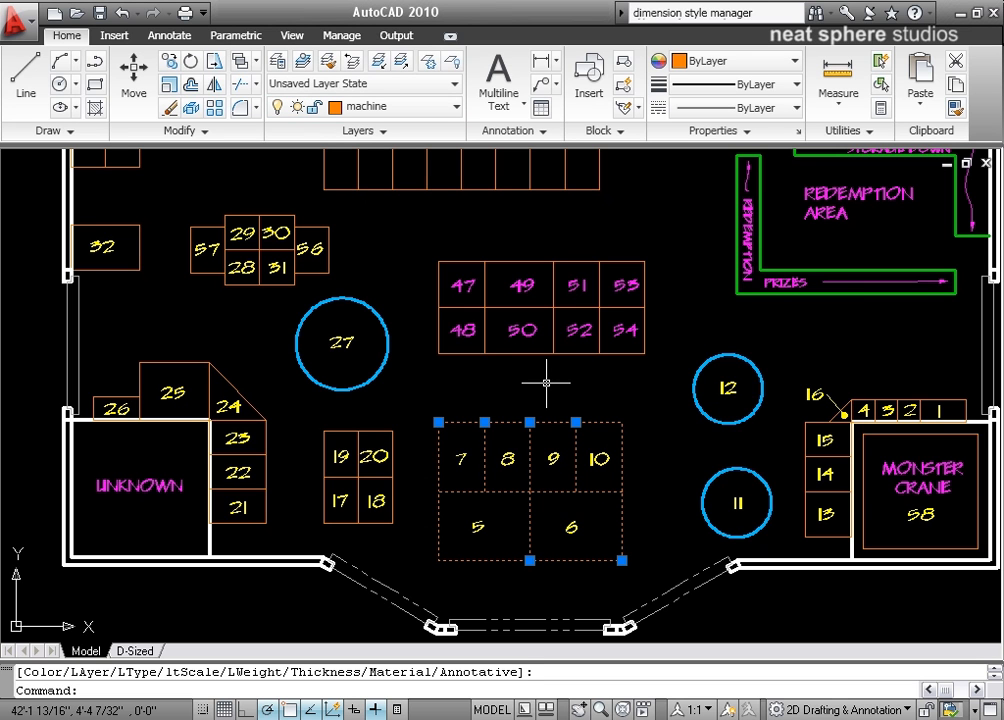
key("Escape")
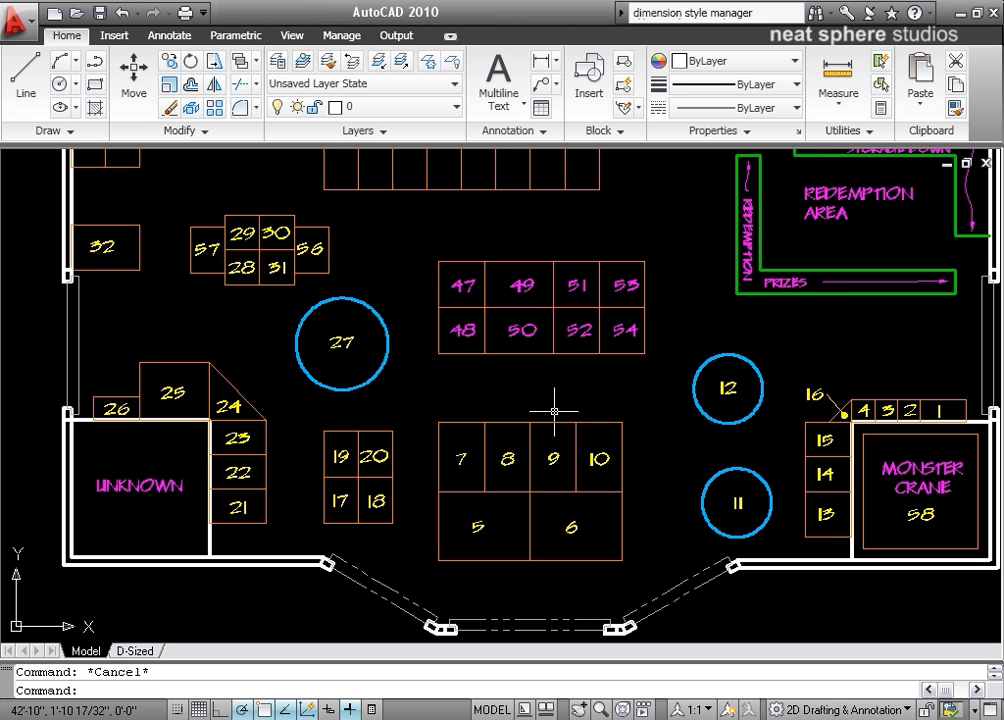
Move the number label 9 to the text layer and clear the selection.
left_click(553, 455)
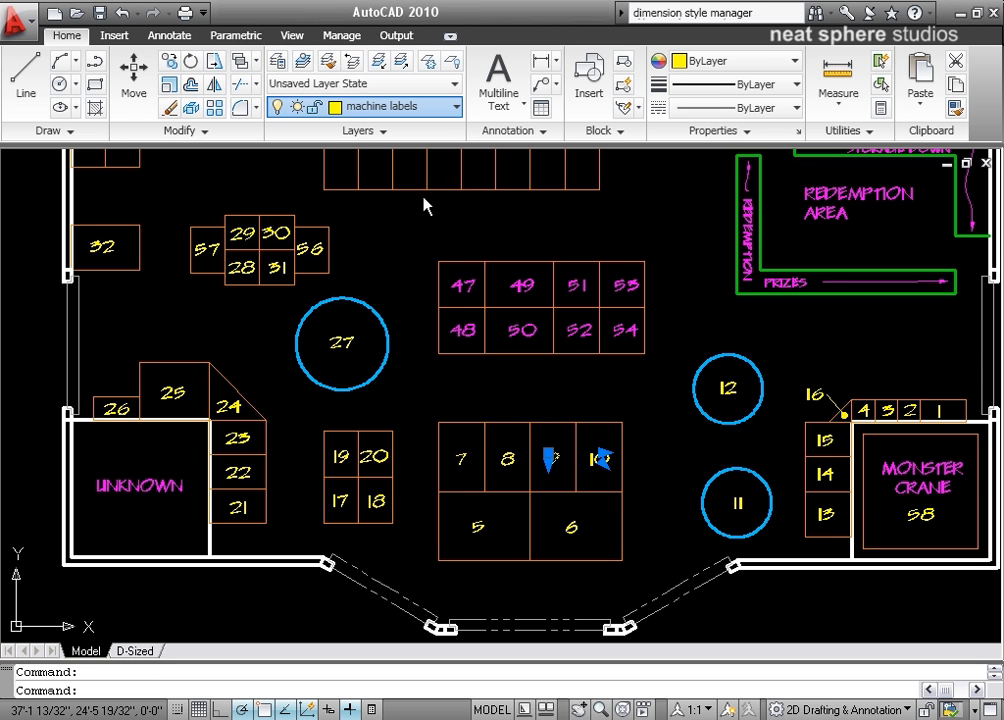
left_click(359, 241)
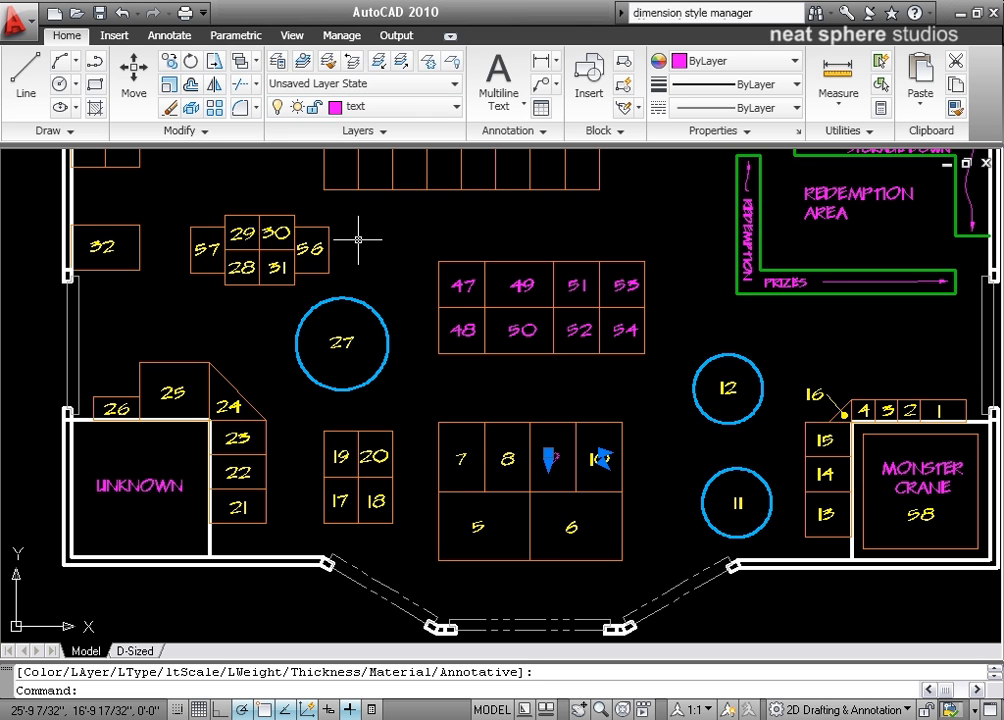
key("Escape")
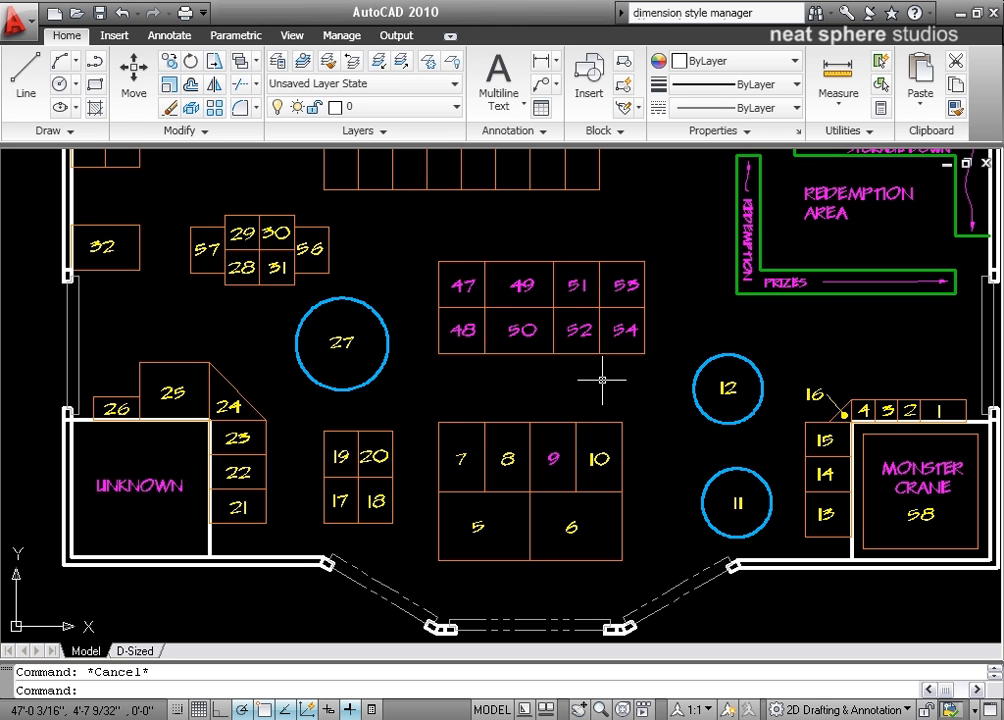
scroll(604, 380, "down", 4)
scroll(603, 378, "up", 1)
middle_click_drag(603, 378, 484, 427)
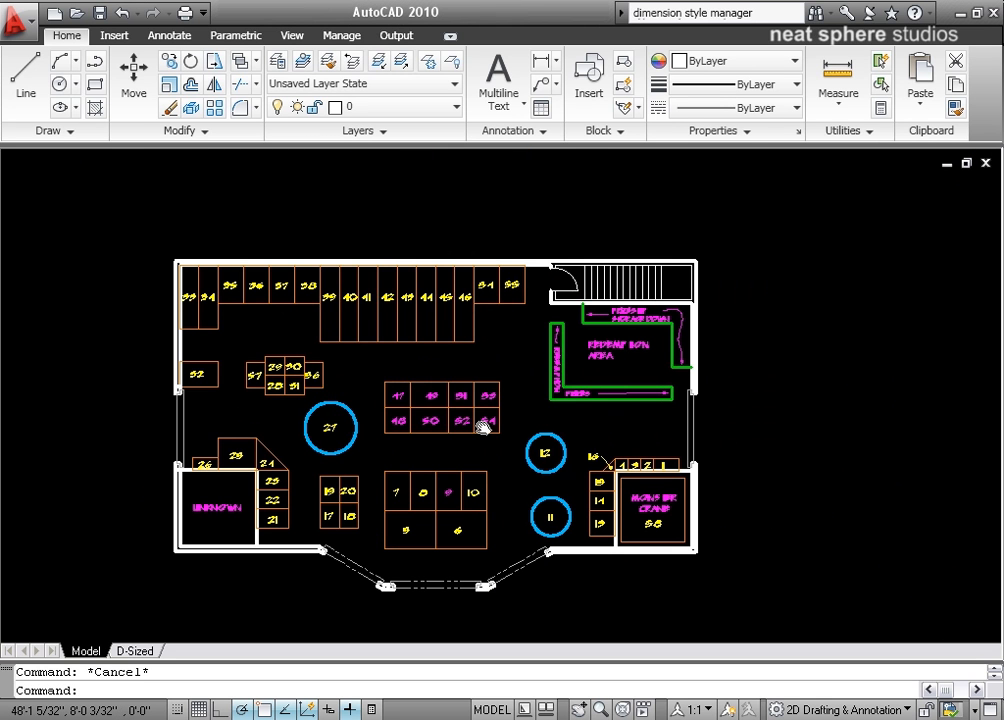